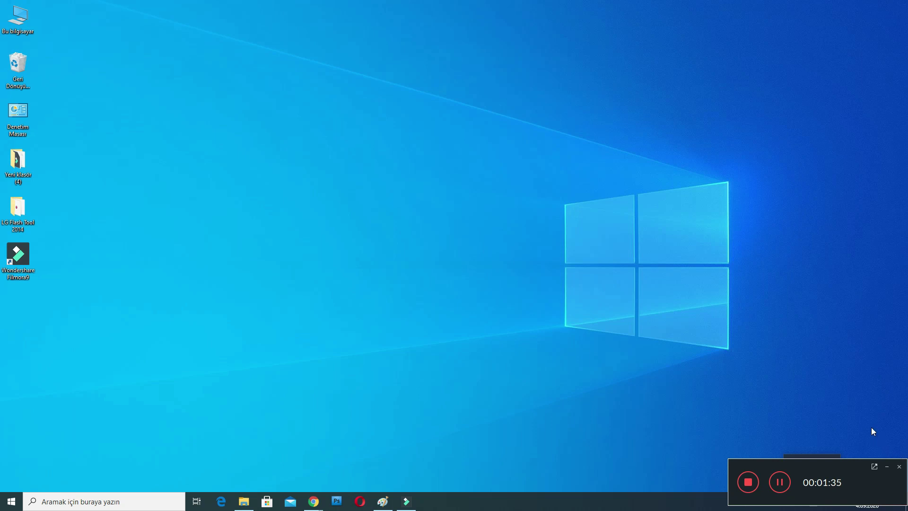
pyautogui.click(887, 467)
pyautogui.click(725, 371)
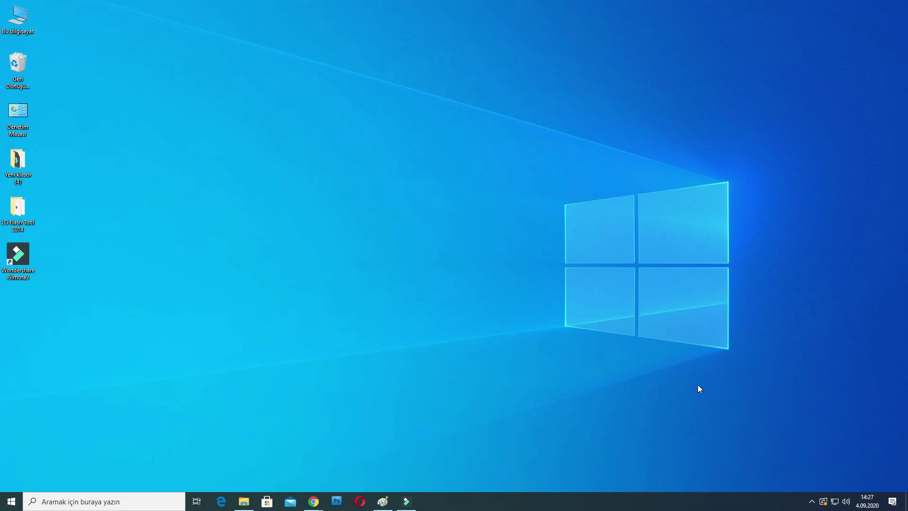
# Switch to the blank new-tab window in Chrome and place it unmaximized near the upper middle of the desktop
pyautogui.moveTo(314, 501)
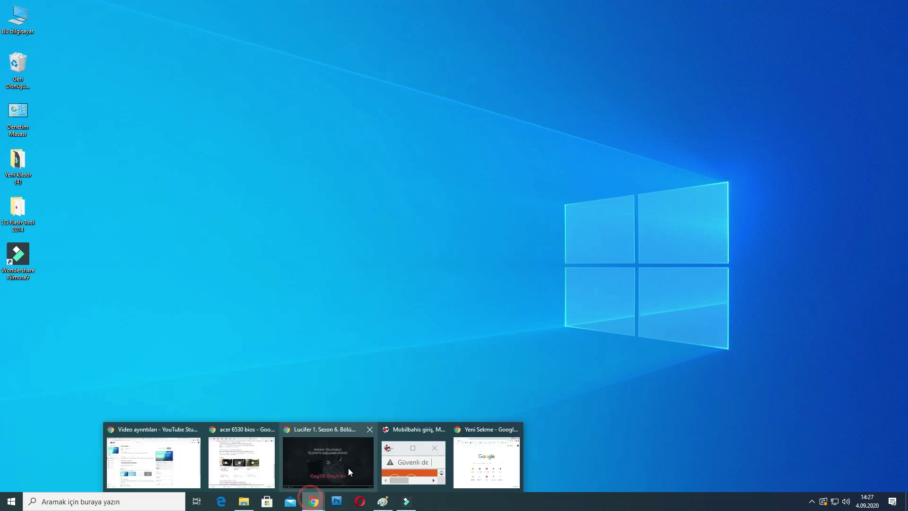
pyautogui.click(487, 459)
pyautogui.doubleClick(616, 83)
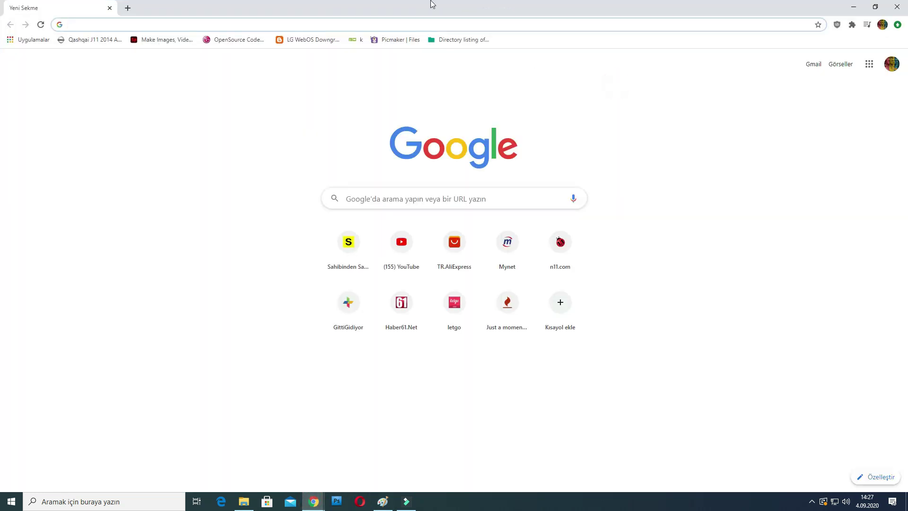
pyautogui.doubleClick(430, 14)
pyautogui.moveTo(508, 86); pyautogui.dragTo(330, 45)
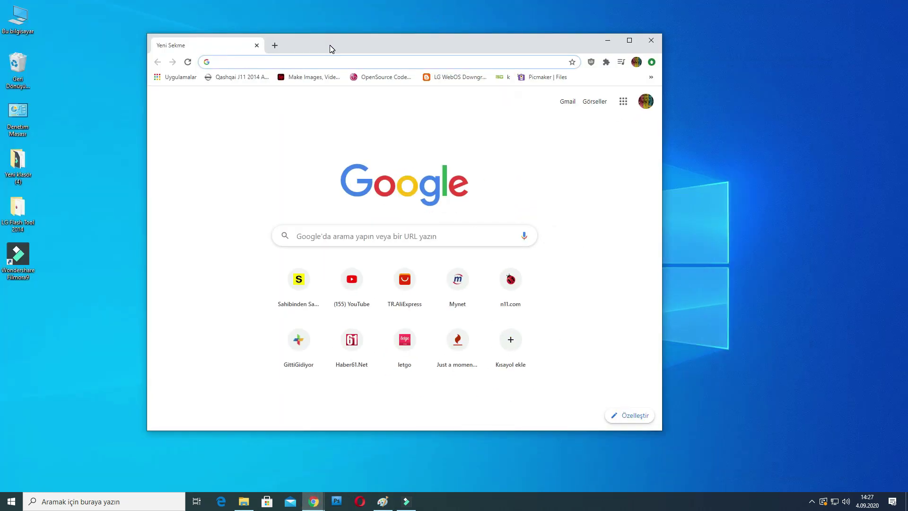
pyautogui.rightClick(263, 62)
pyautogui.click(283, 124)
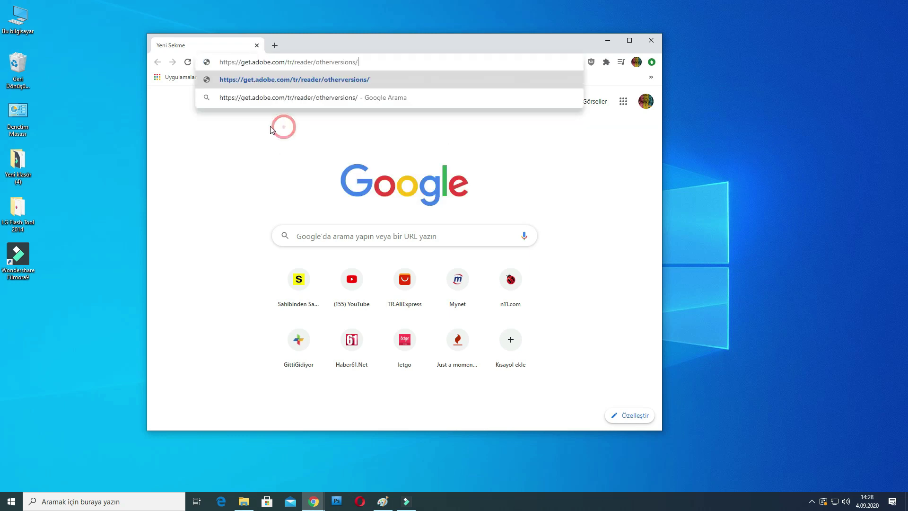
pyautogui.click(293, 138)
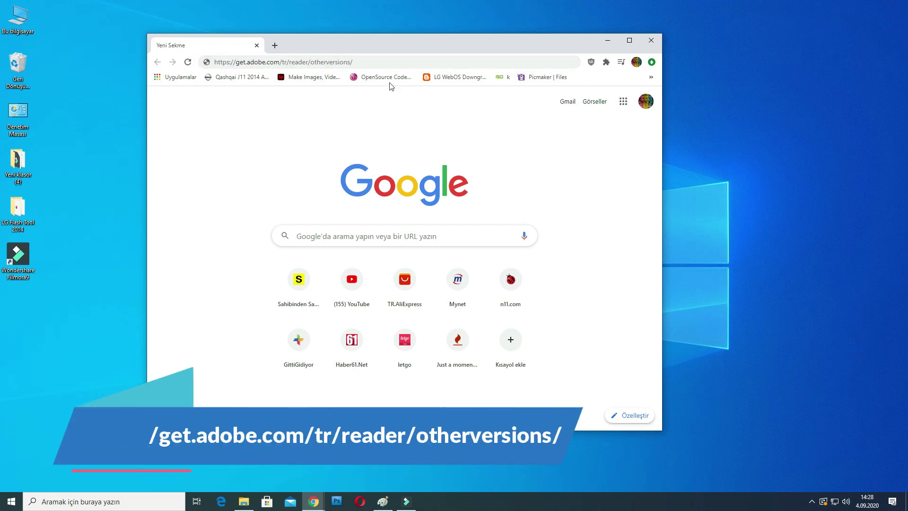
pyautogui.click(392, 61)
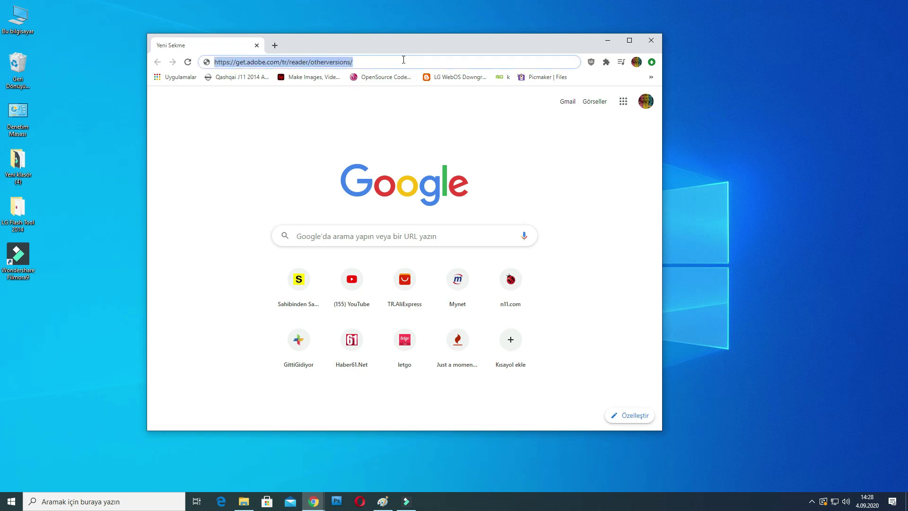
pyautogui.press('Return')
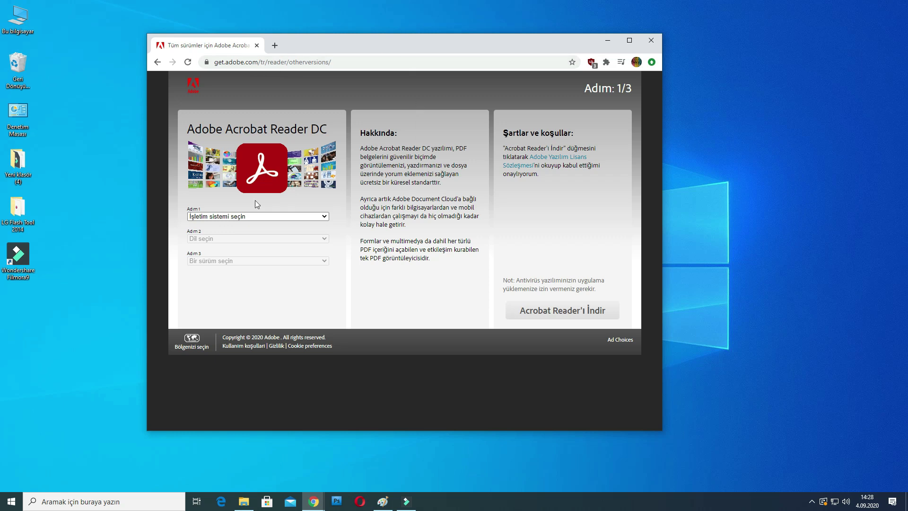
# Check the computer's Windows edition and system type in its system properties for the download page's operating system choice
pyautogui.click(280, 217)
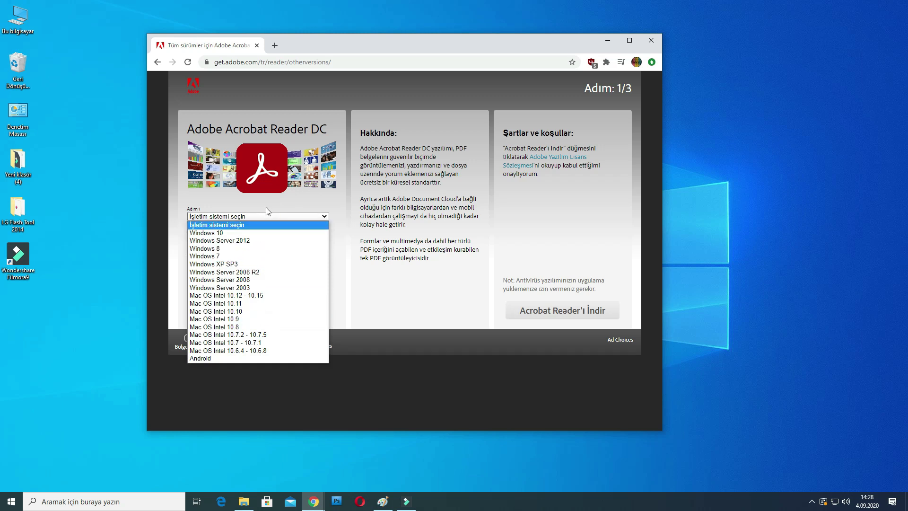
pyautogui.click(266, 204)
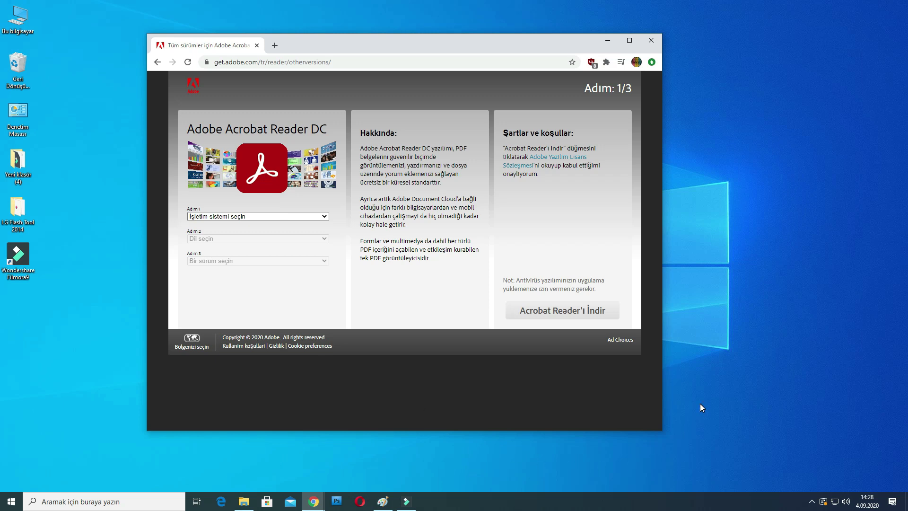
pyautogui.click(16, 19)
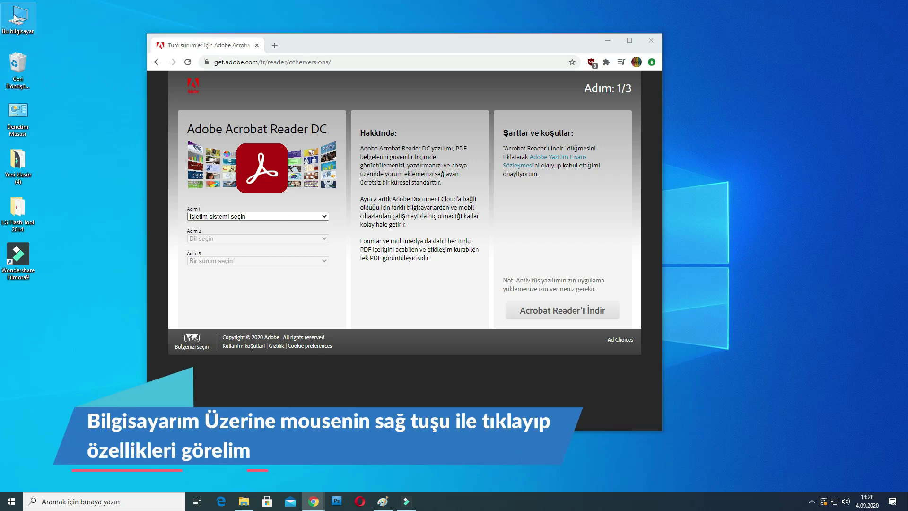
pyautogui.rightClick(15, 19)
pyautogui.click(112, 127)
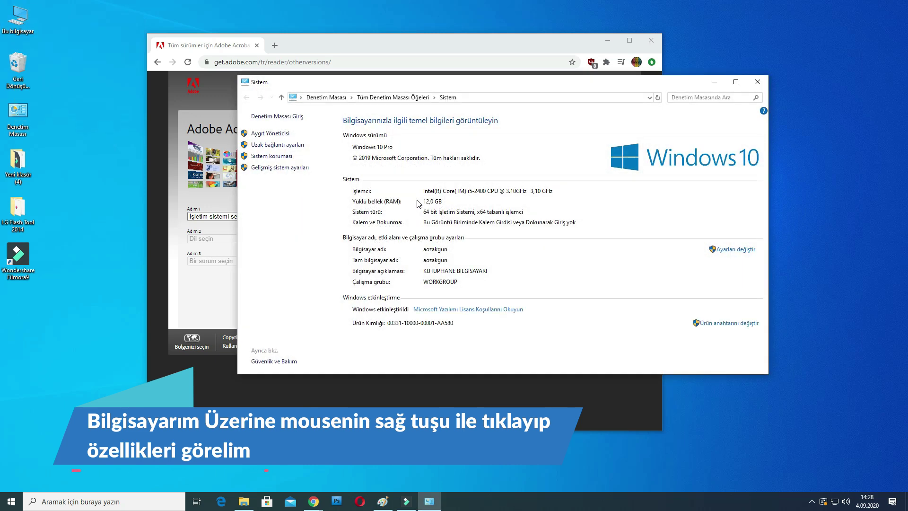
pyautogui.moveTo(423, 84); pyautogui.dragTo(527, 137)
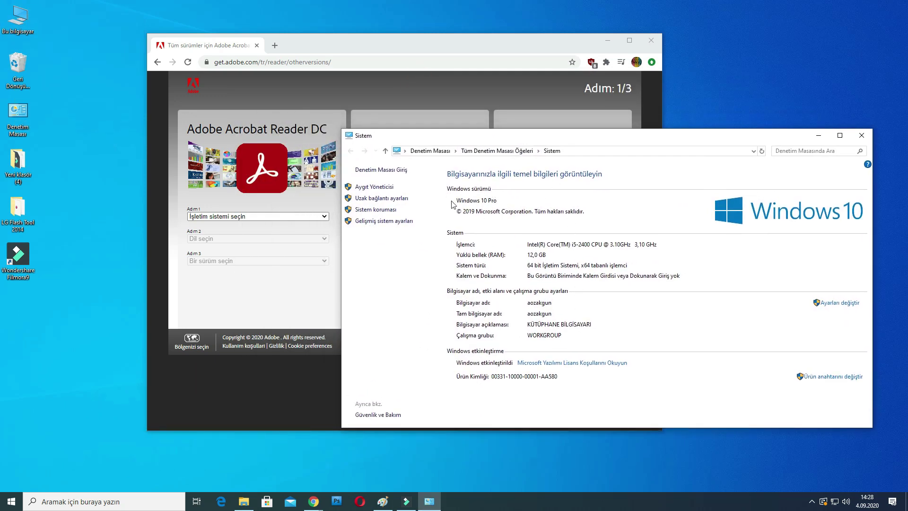
pyautogui.click(494, 202)
pyautogui.click(485, 202)
pyautogui.click(477, 204)
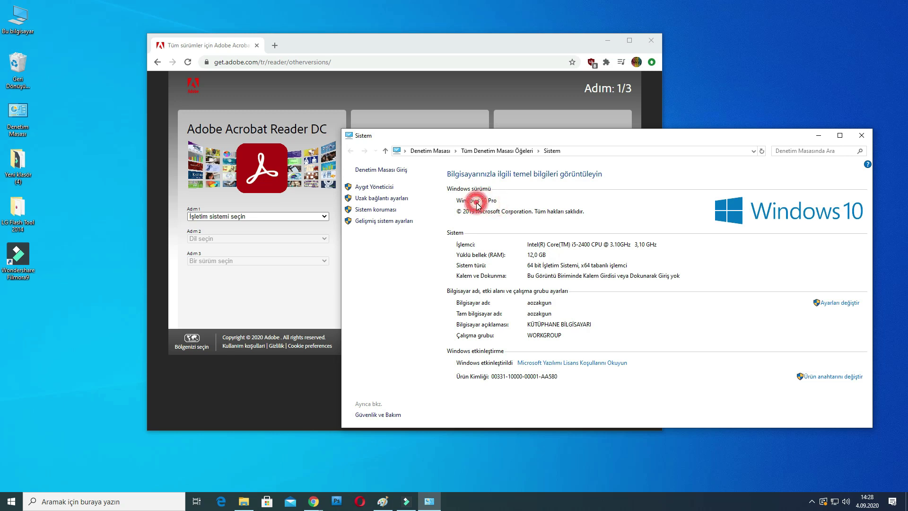
pyautogui.click(539, 265)
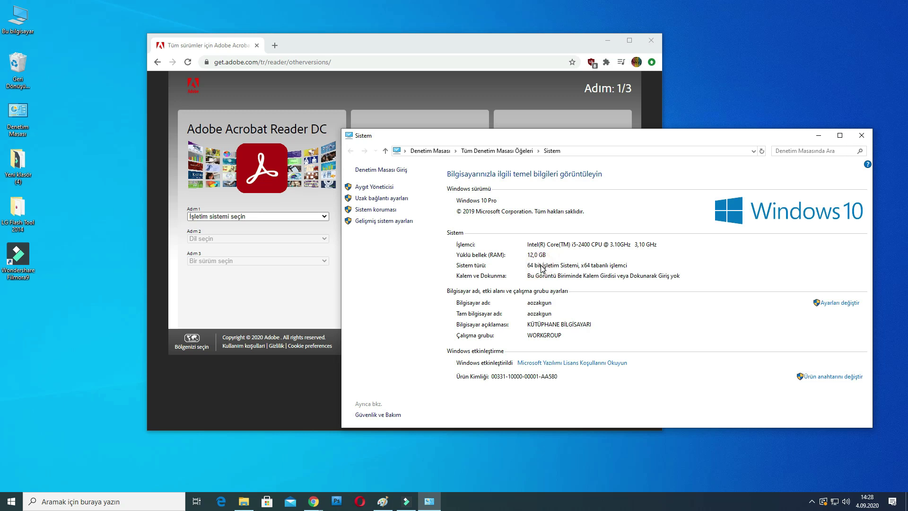
pyautogui.click(862, 136)
# Choose Windows 10, Turkish and Reader DC 2019.008.20071 Turkish for Windows as the download options
pyautogui.click(216, 216)
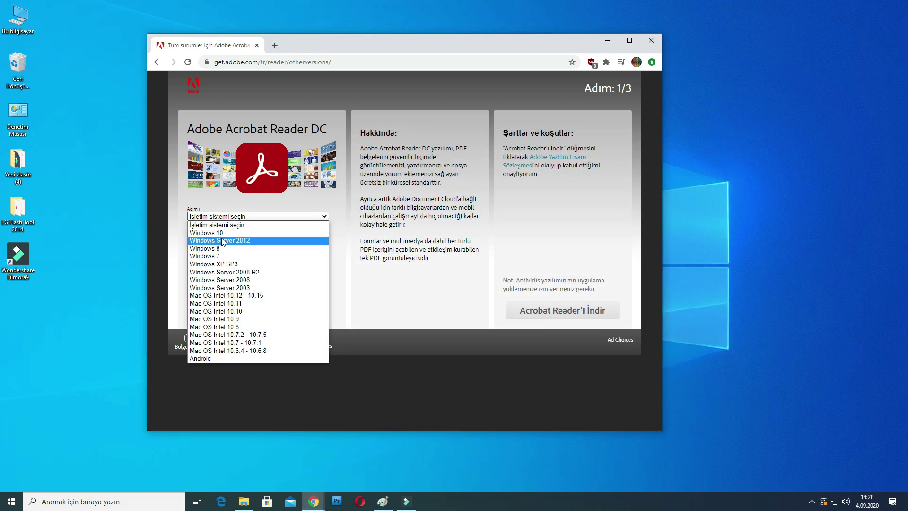
pyautogui.click(224, 234)
pyautogui.click(226, 239)
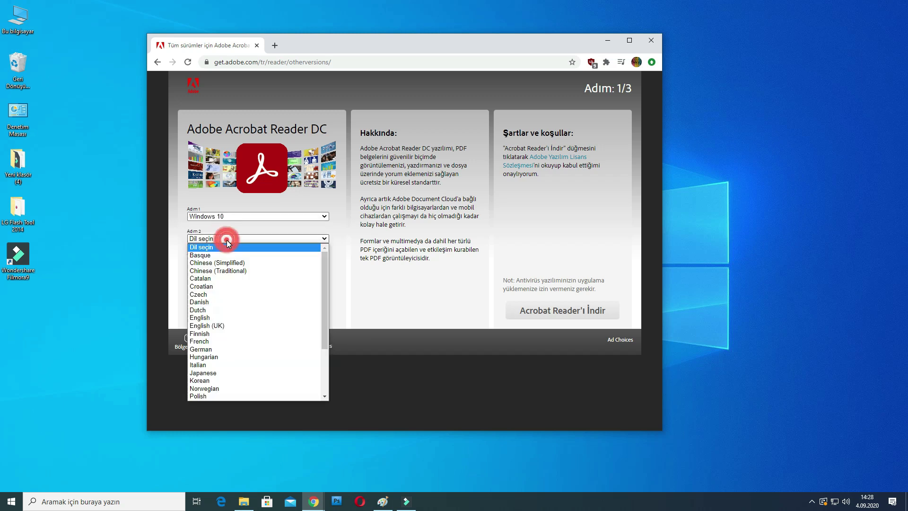
pyautogui.scroll(-3, 265, 355)
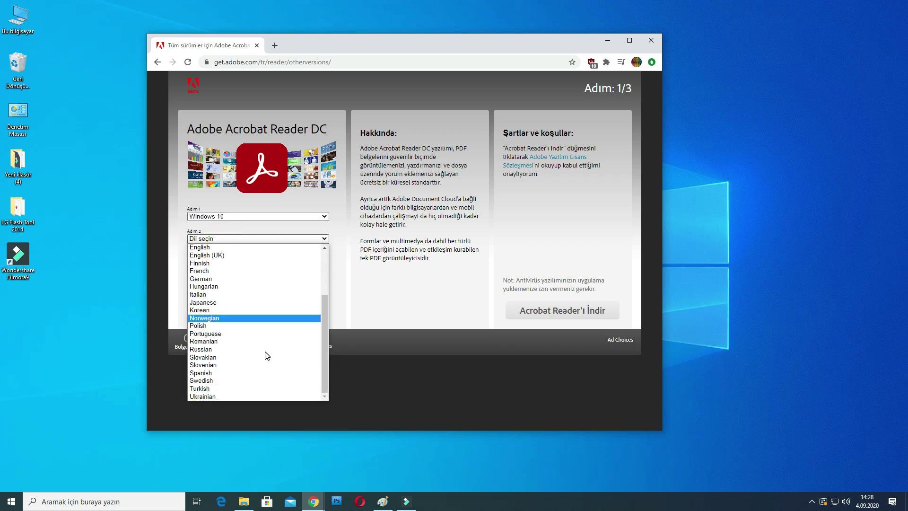
pyautogui.click(250, 389)
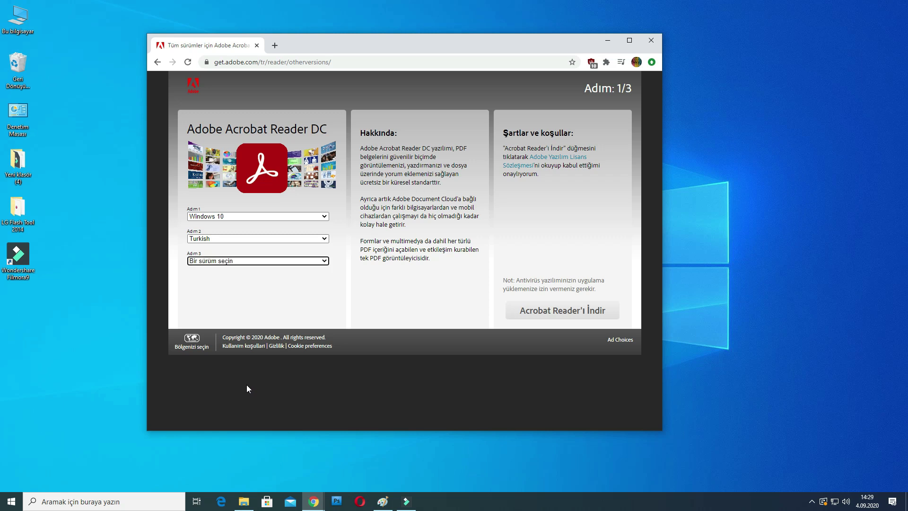
pyautogui.click(231, 262)
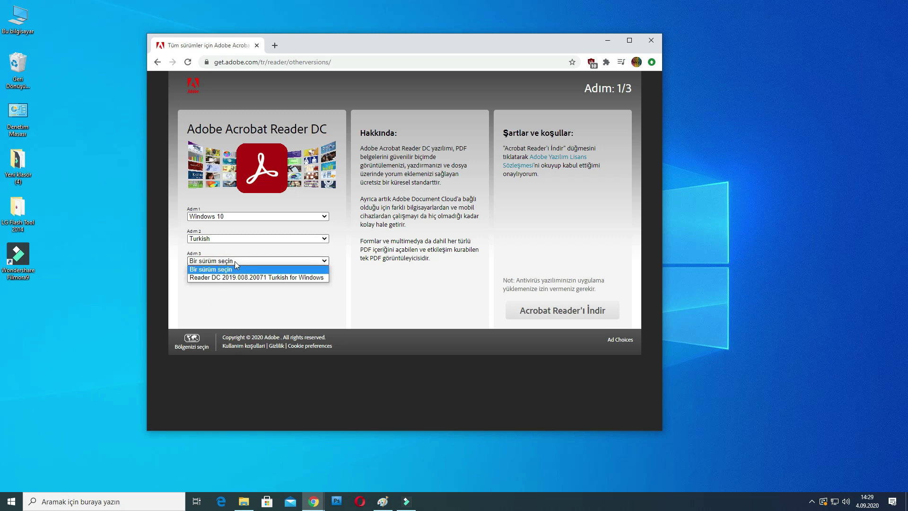
pyautogui.click(254, 279)
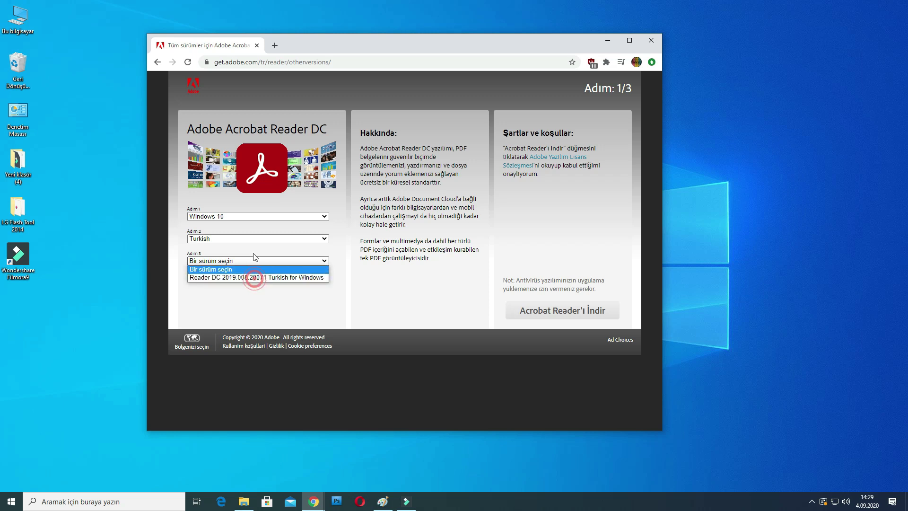
pyautogui.click(267, 278)
# Review the system requirements for the selected Adobe Acrobat Reader DC version and close them
pyautogui.click(286, 213)
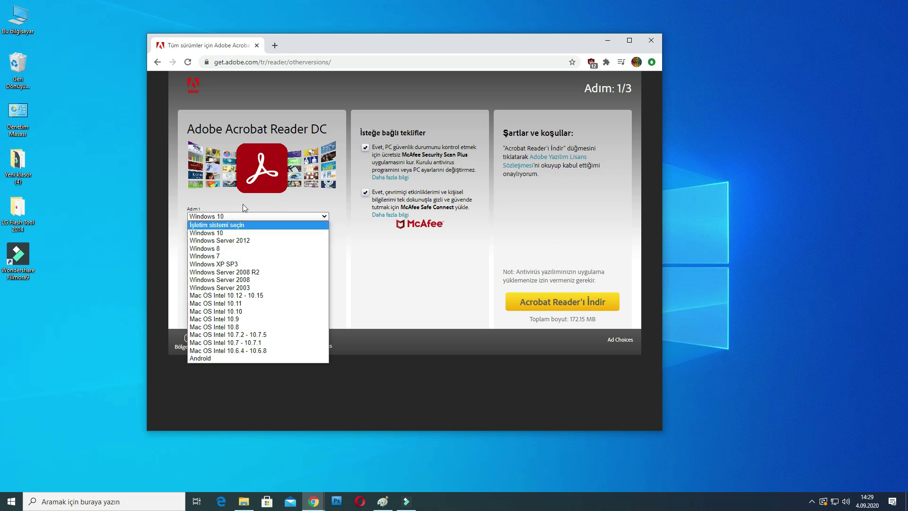
pyautogui.click(373, 287)
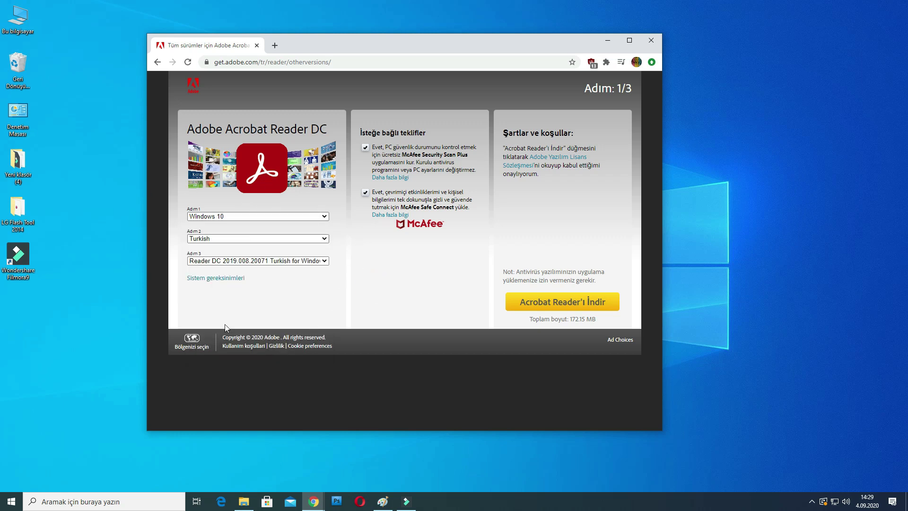
pyautogui.click(224, 279)
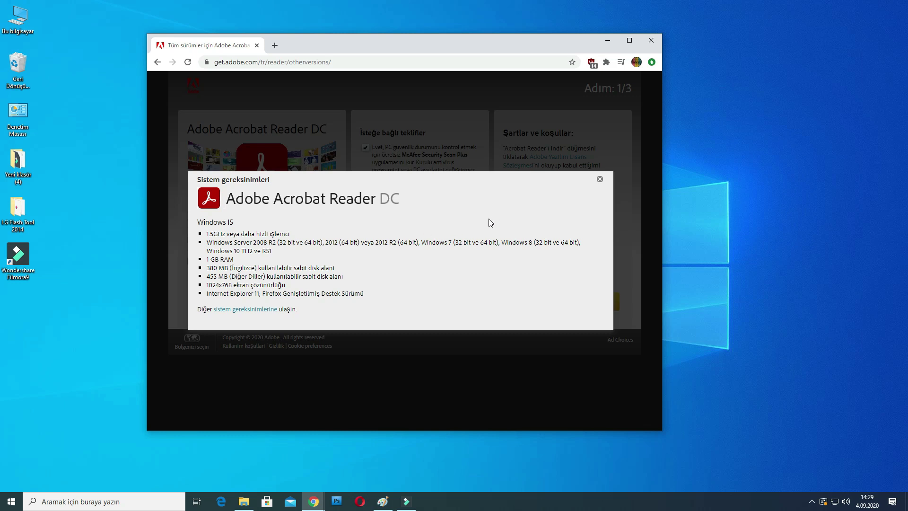
pyautogui.click(599, 179)
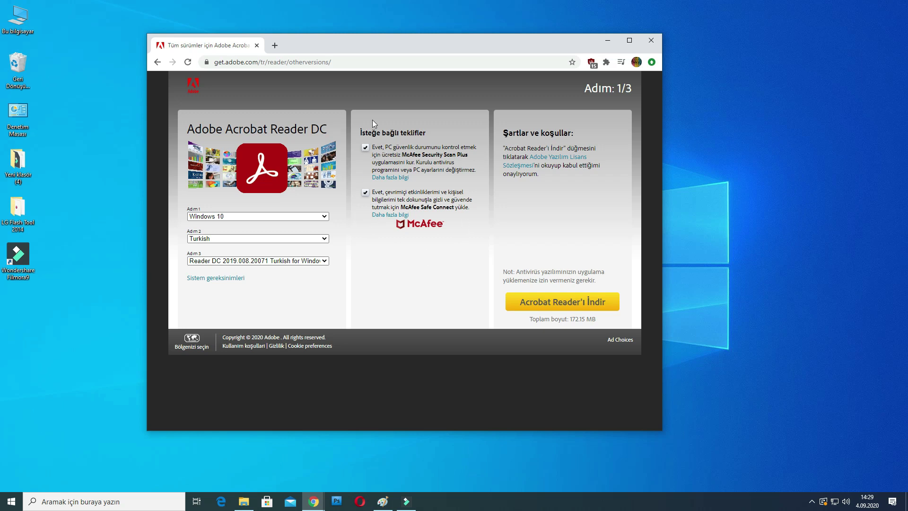
# Decline the McAfee Security Scan Plus and McAfee Safe Connect offers and download the Acrobat Reader installer
pyautogui.click(365, 147)
pyautogui.click(365, 192)
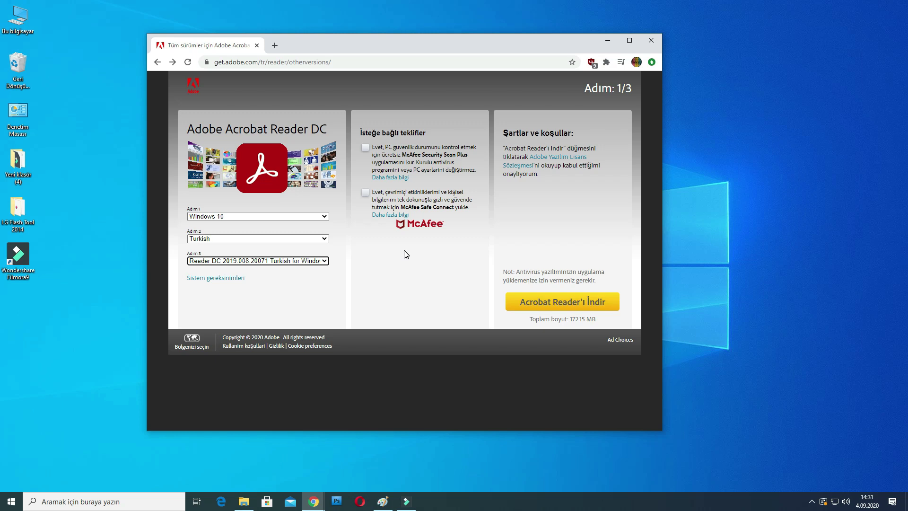
pyautogui.click(539, 304)
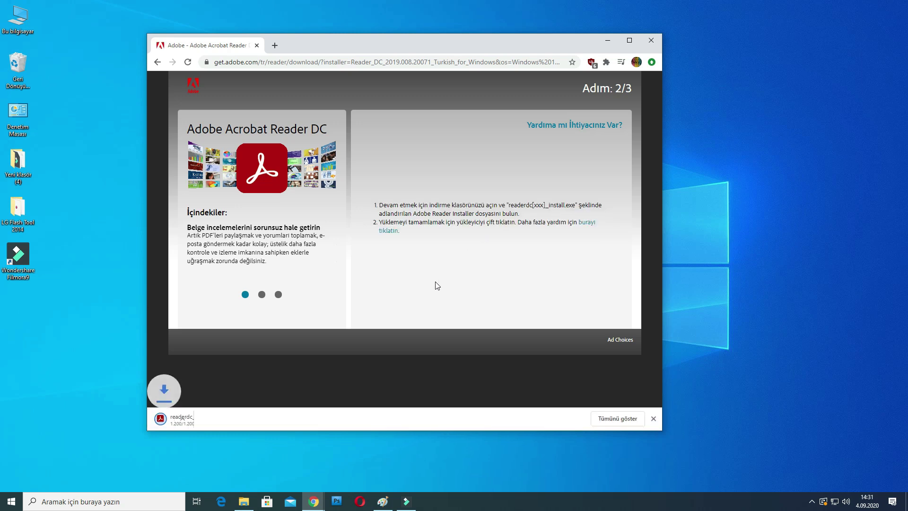
# Run the downloaded Reader installer with the browser minimized, and finish the installation with the option to start Adobe Acrobat Reader DC enabled
pyautogui.click(189, 421)
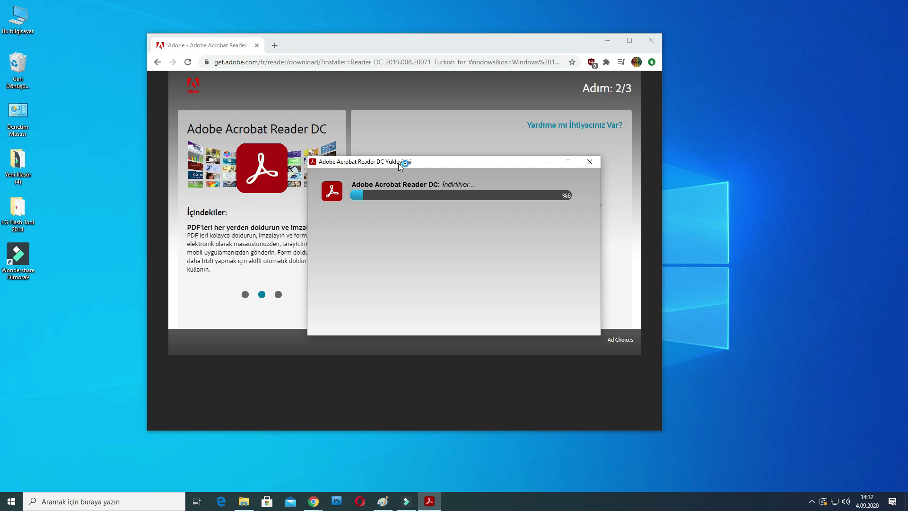
pyautogui.click(608, 40)
pyautogui.moveTo(464, 163); pyautogui.dragTo(447, 114)
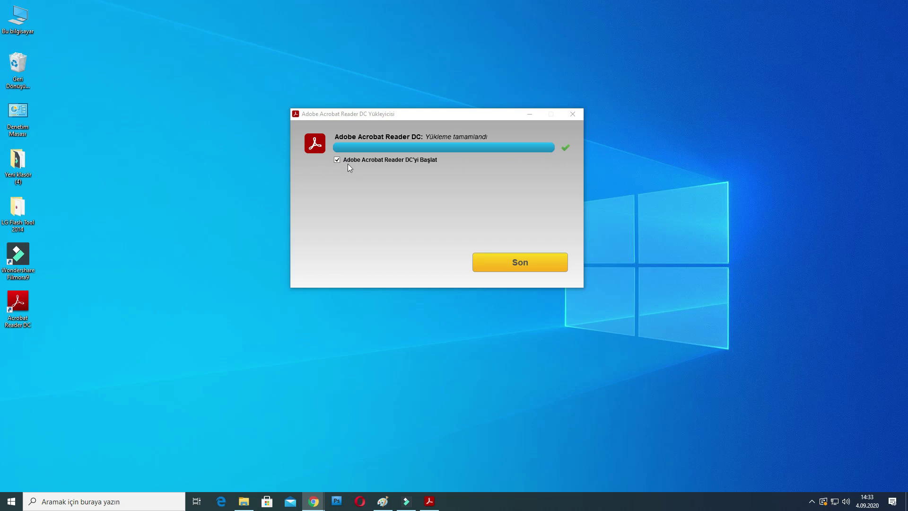
pyautogui.click(516, 259)
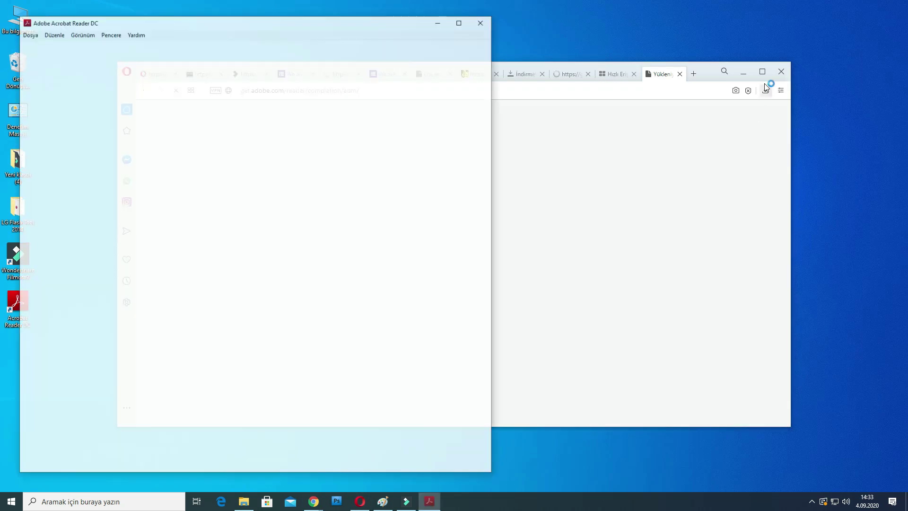
# Quit the Opera window showing Adobe's completion page and move the Acrobat Reader window toward the middle of the desktop
pyautogui.click(781, 71)
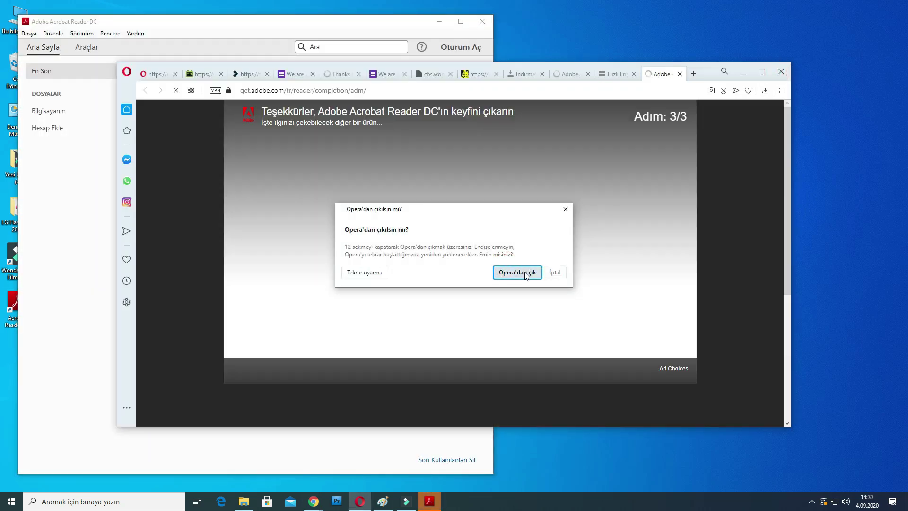
pyautogui.click(524, 272)
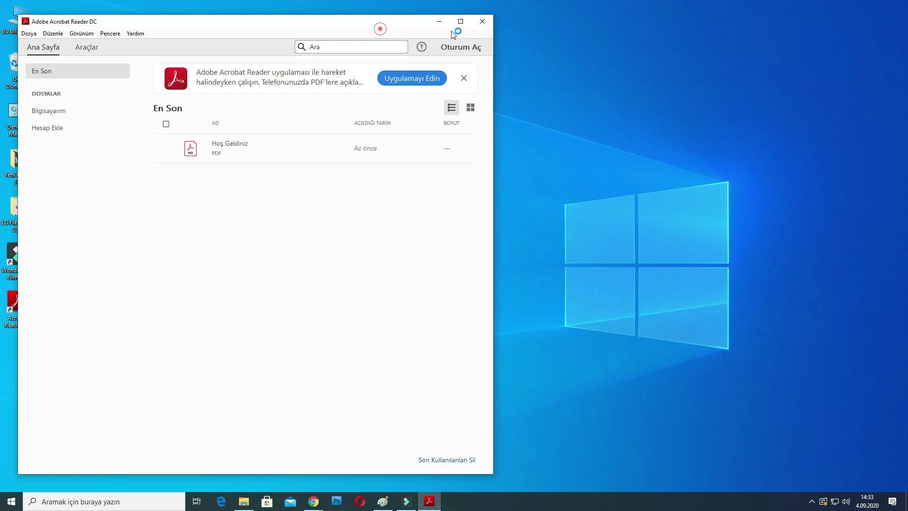
pyautogui.moveTo(336, 23); pyautogui.dragTo(492, 17)
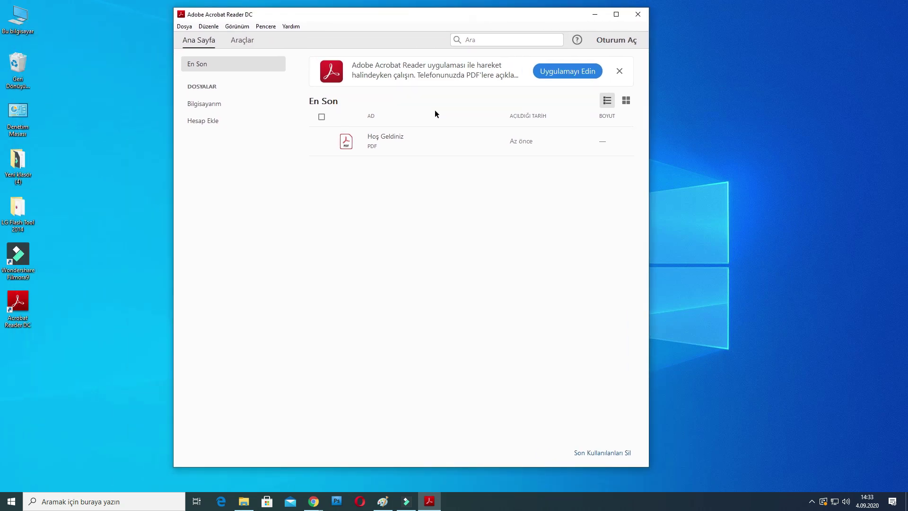
# Open the Hoş Geldiniz PDF from the recent files and widen the Reader window on both sides to view page 2
pyautogui.click(383, 137)
pyautogui.click(619, 71)
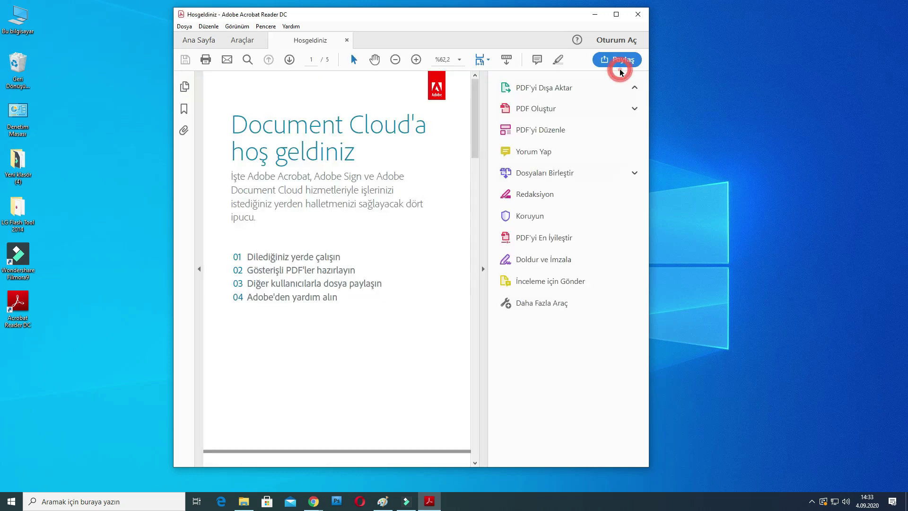
pyautogui.click(396, 243)
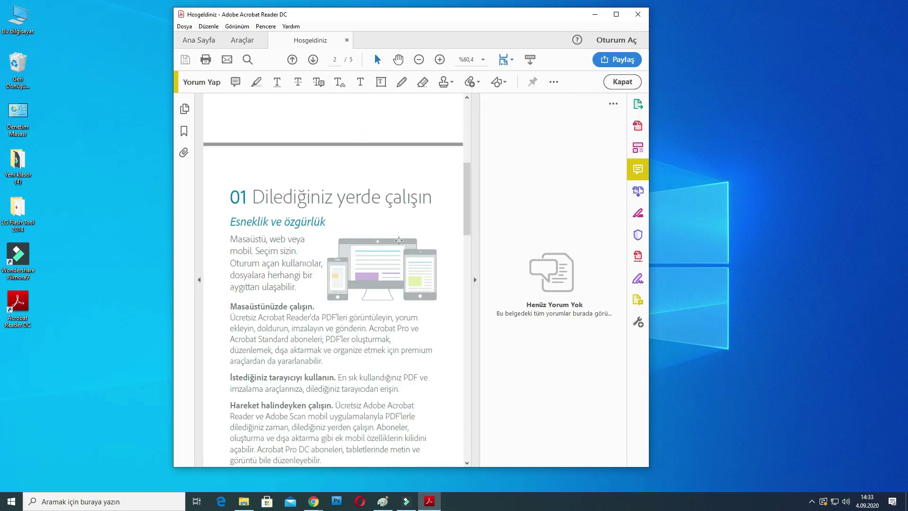
pyautogui.scroll(-3, 399, 241)
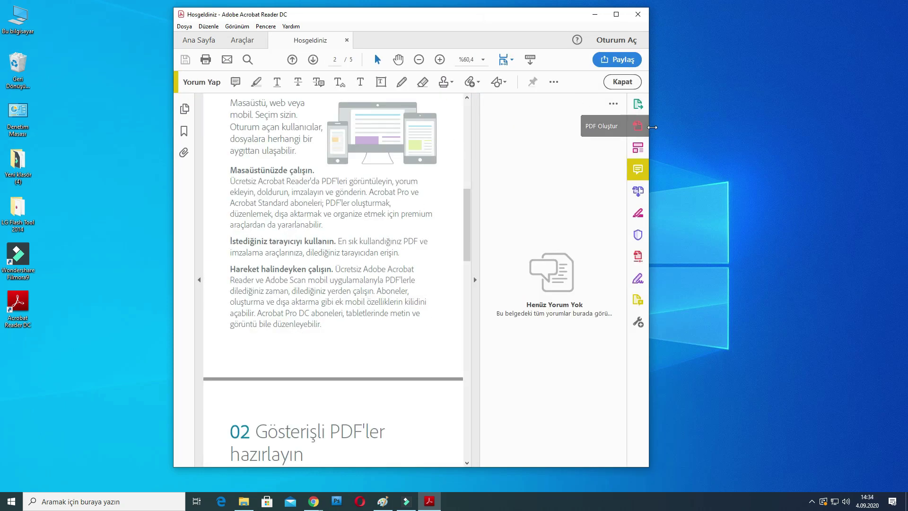
pyautogui.moveTo(652, 127); pyautogui.dragTo(800, 128)
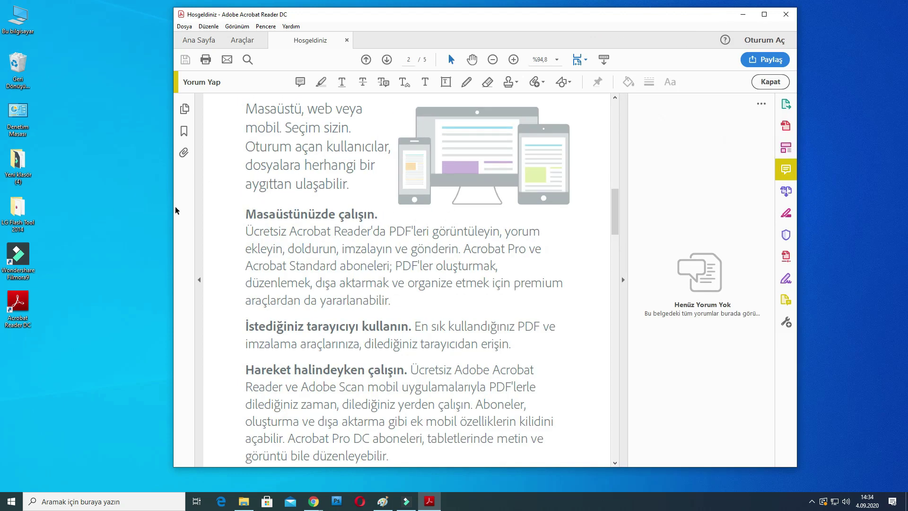
pyautogui.moveTo(174, 206); pyautogui.dragTo(96, 212)
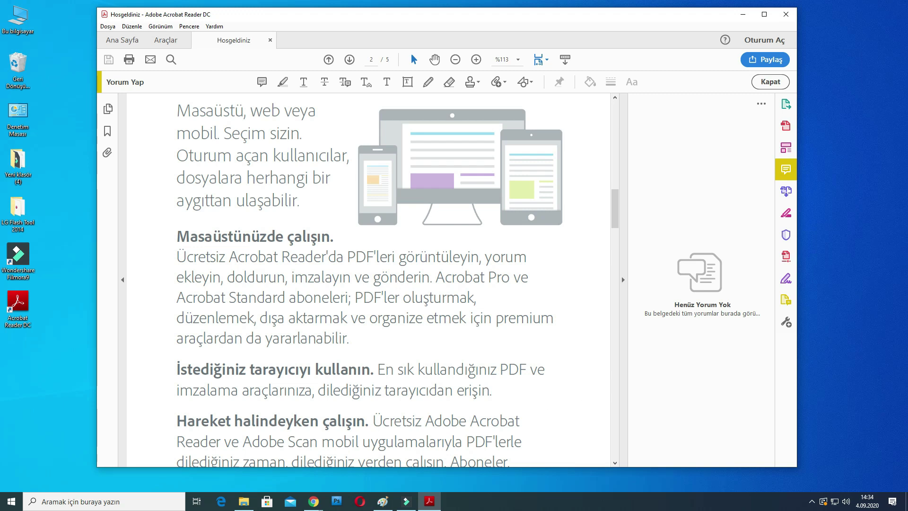
pyautogui.click(811, 500)
pyautogui.click(812, 483)
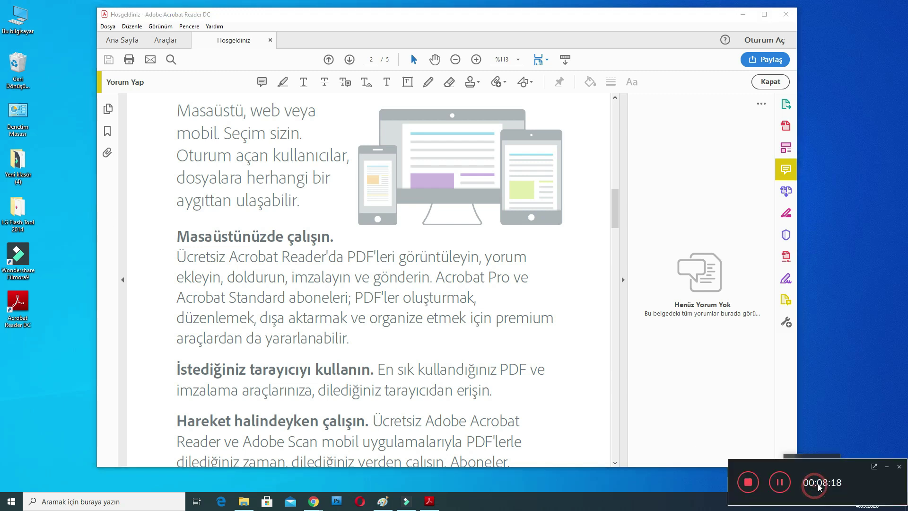